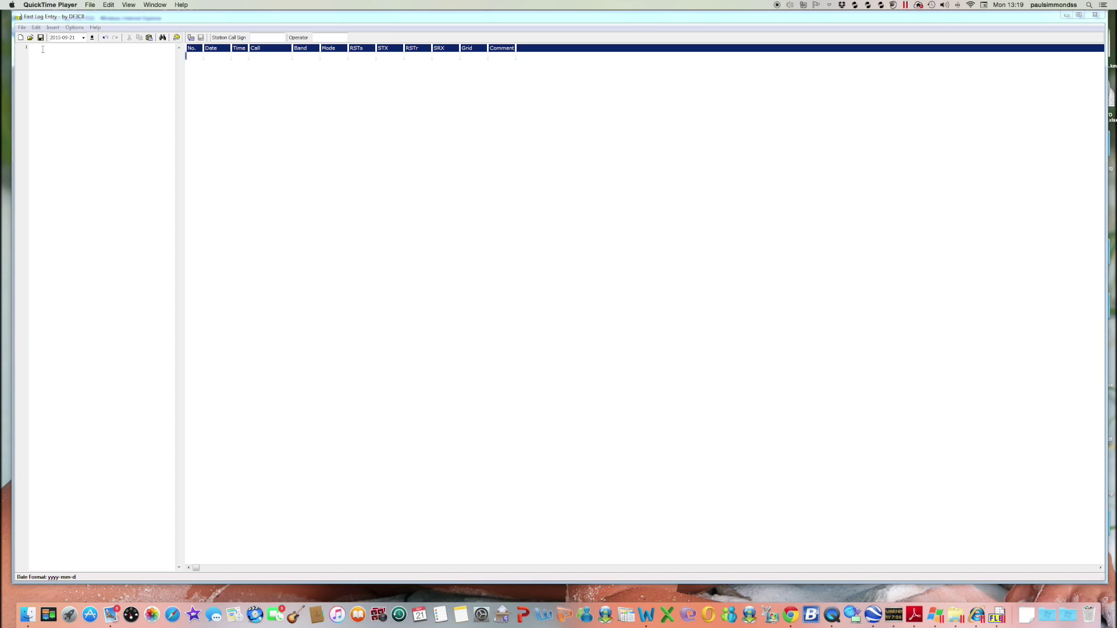
Place the cursor in the empty log editor pane, ready to start typing the log
left_click(42, 49)
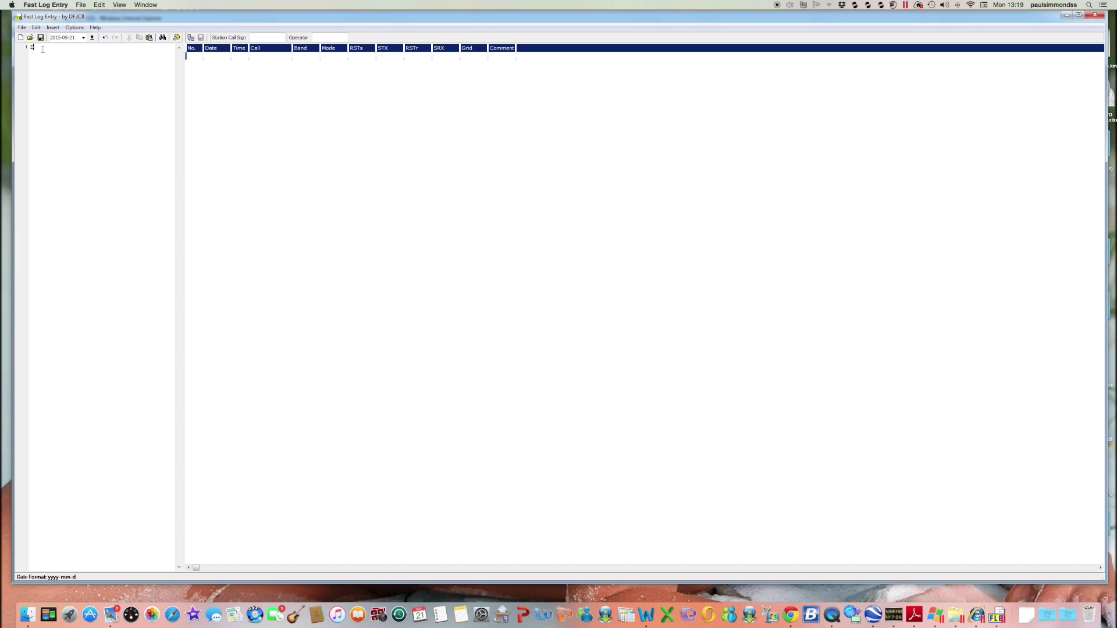
Enter DATE 2015-09-19 on line 1, correcting the final digit of the date
type("DATE")
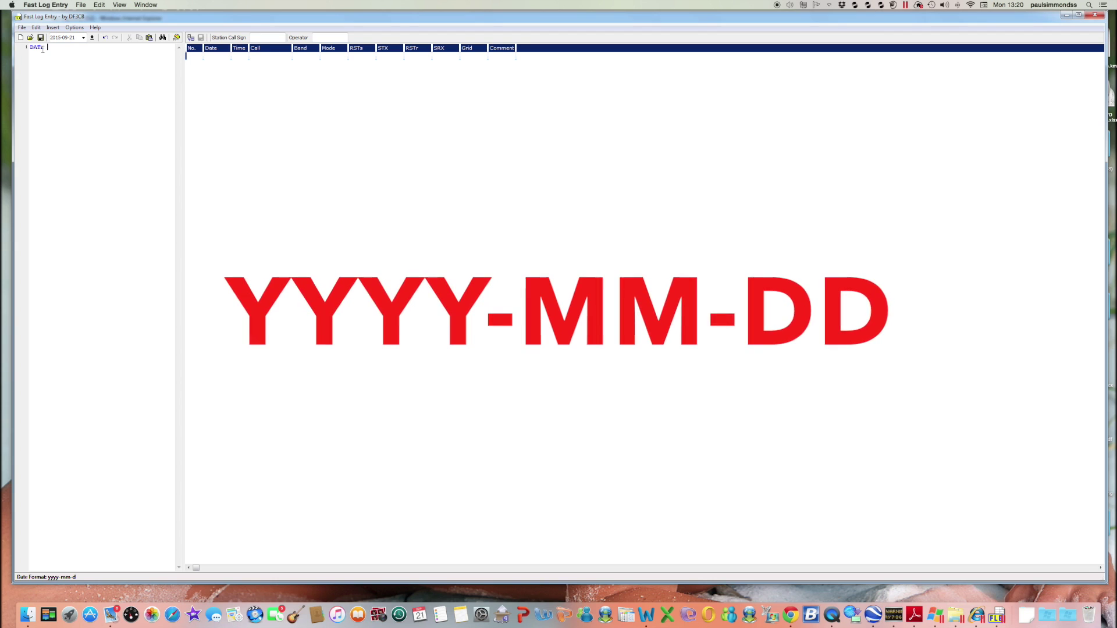
type("2015")
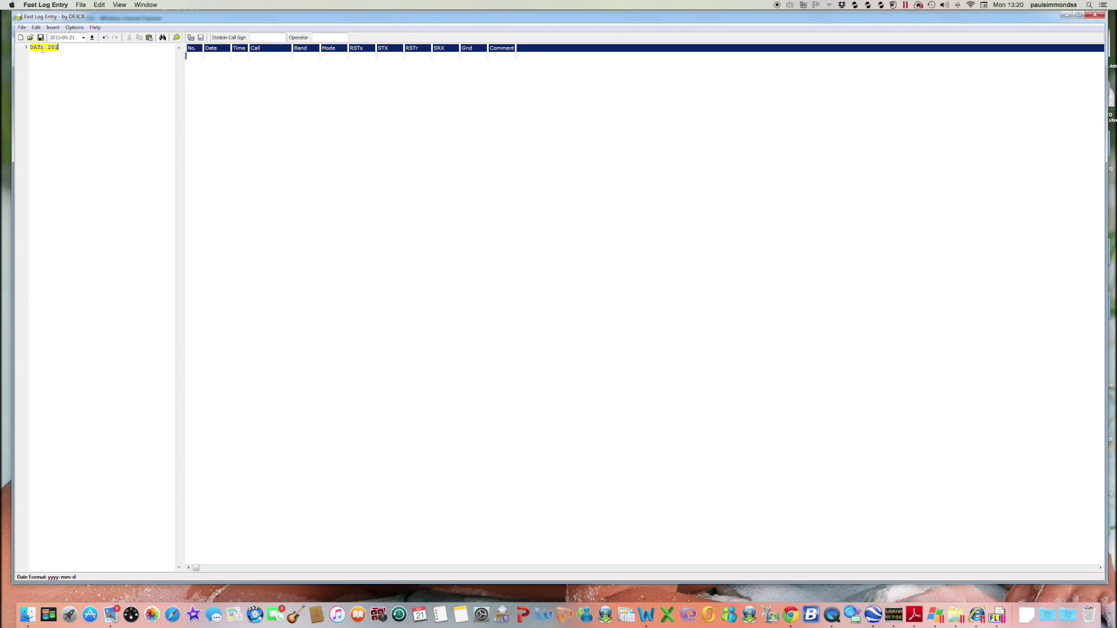
type("-")
type("19")
key("BackSpace")
key("BackSpace")
type("19")
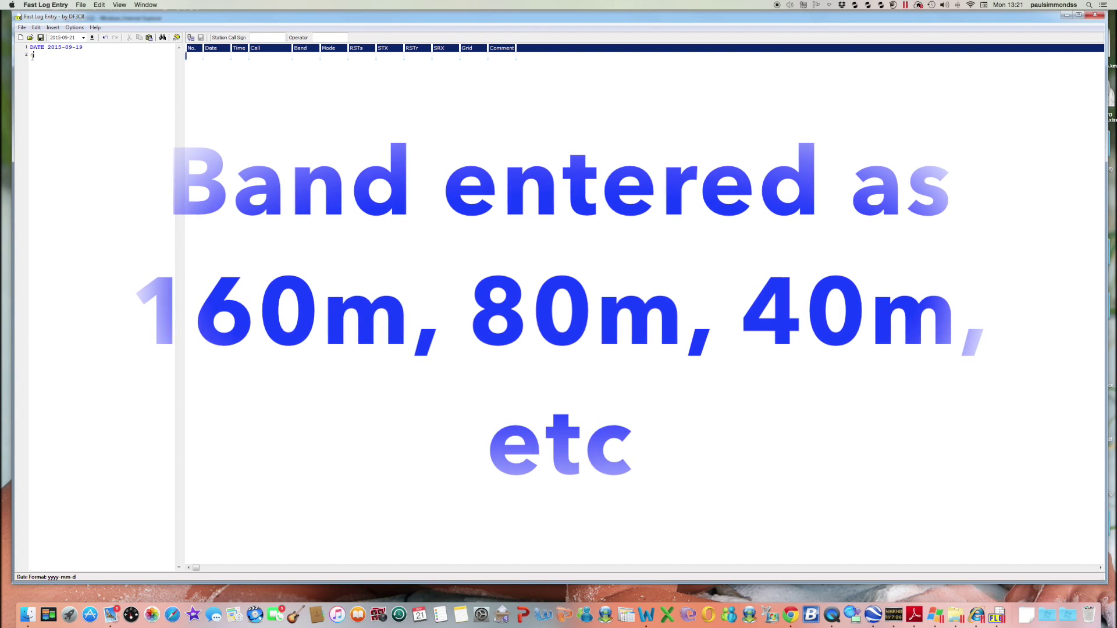
Make line 2 read 40m ssb, replacing the wrong 80m band, and start the 0450 contact time
type("40m")
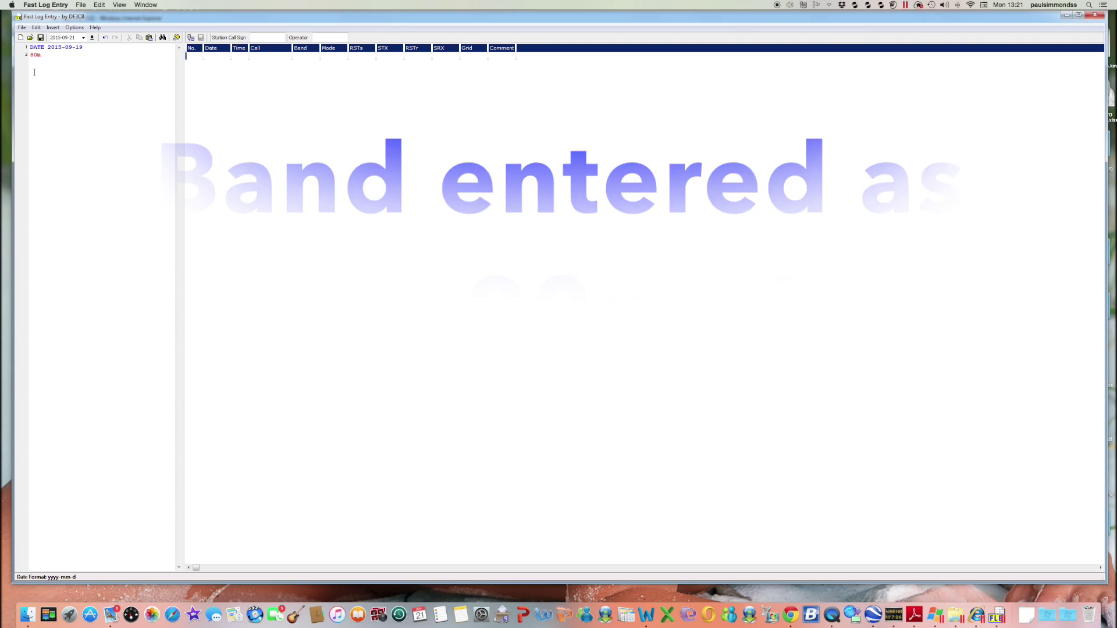
left_click(42, 54)
left_click_drag(42, 55, 31, 55)
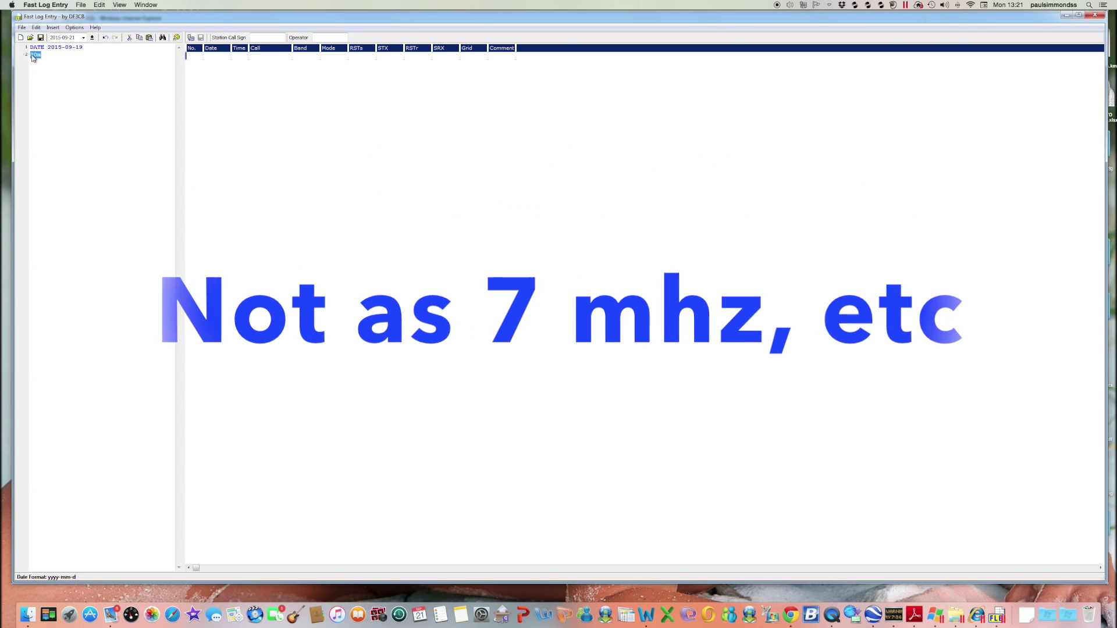
type("40m")
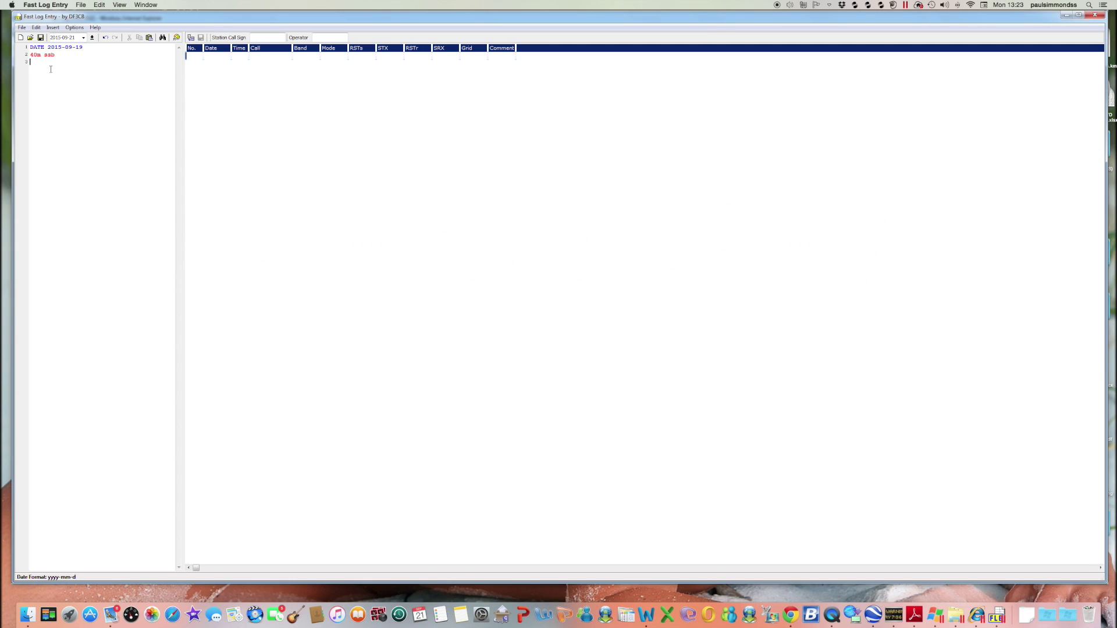
type("0450")
type("VK5GI/p")
left_click(43, 63)
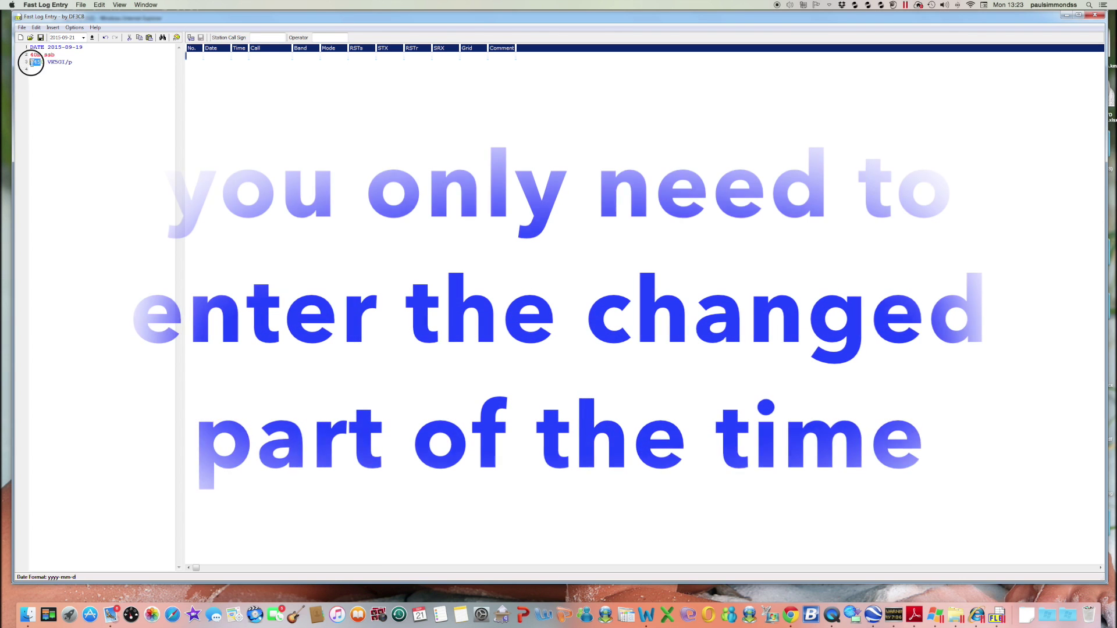
left_click(36, 69)
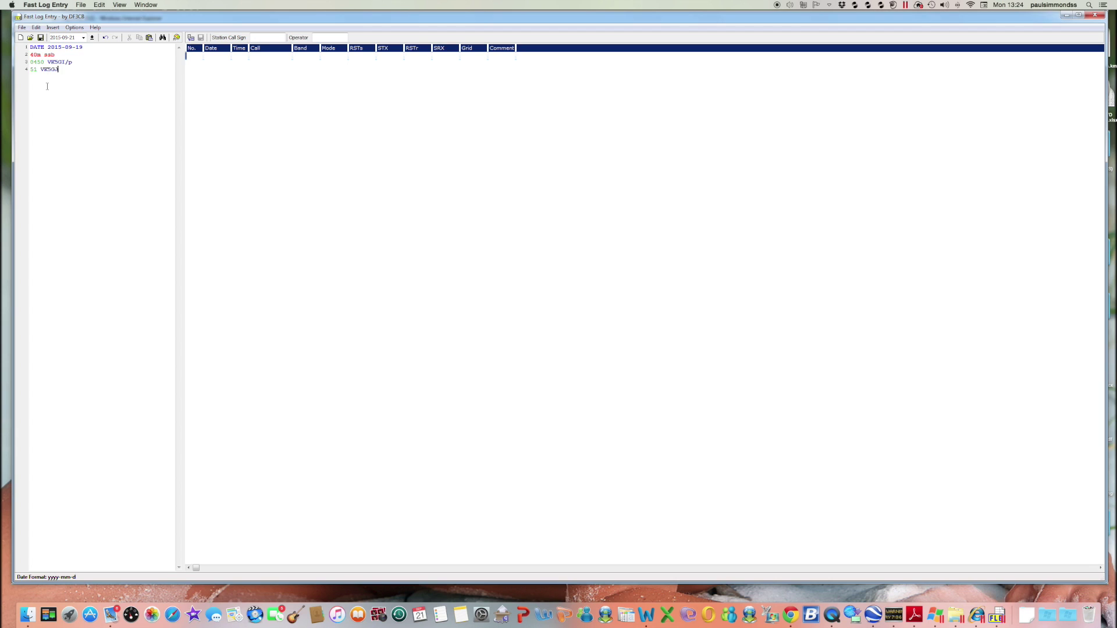
type("/p")
left_click_drag(66, 70, 31, 70)
key("BackSpace")
key("shift+Home")
type("53")
type("VK5")
type("GJ/p")
type("K3")
type("VTB")
type("5")
type("03")
type(" VK3OH")
type("5")
type(" VK5KLV")
type("/p")
type("K2LX 09 ")
type("VK4RF 10 ")
type("VK5ZRY ")
type("11 VK4")
type("HA")
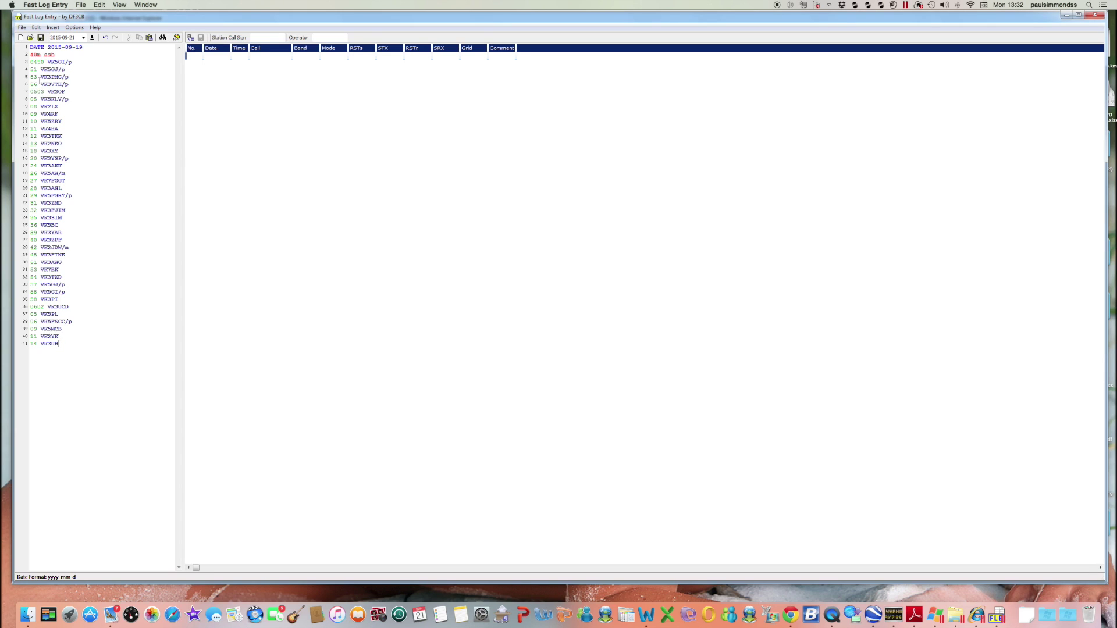
Add a 20m ssb band line right after the last 40m contact on line 41
left_click_drag(55, 54, 26, 54)
left_click(69, 346)
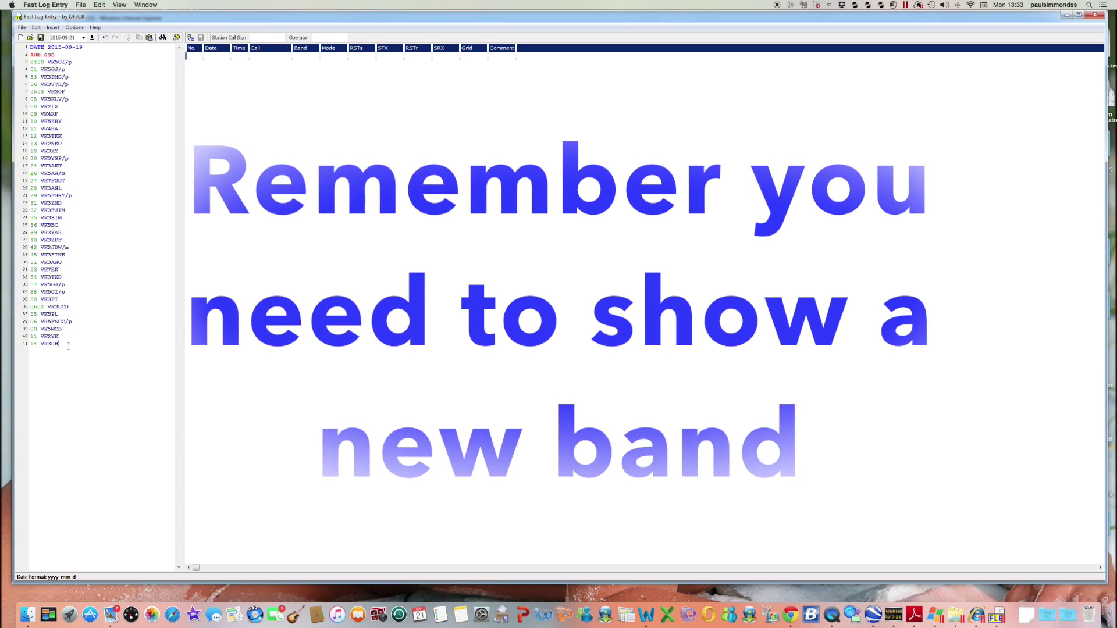
key("Return")
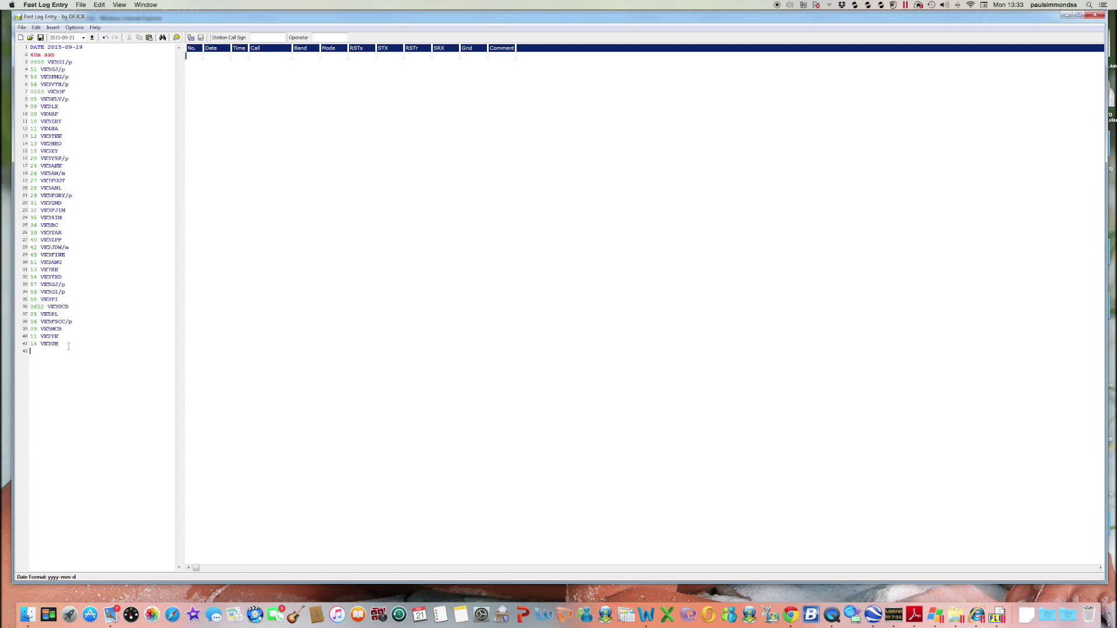
type("20")
type("m")
type(" ssb")
type("620")
type("S58AL")
type("2")
type(" S52")
type("KM ")
type("23 RA3")
type("PCI 24 ")
type("D12ND ")
type("25 F1BLL ")
type("25 HA6O")
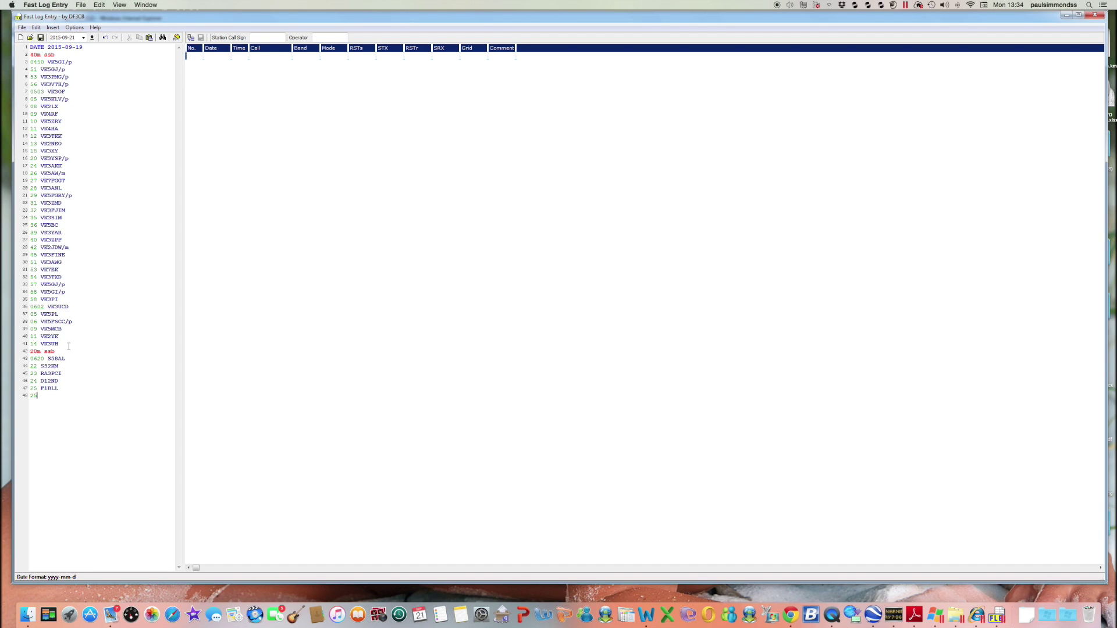
type("B 27 I")
type("Z1UJE")
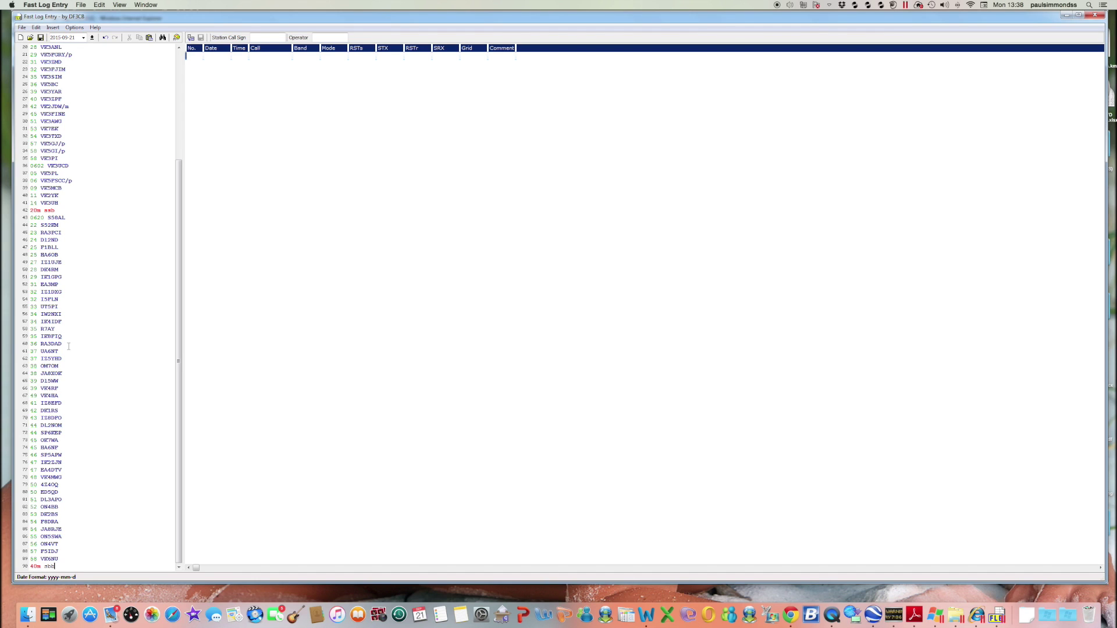
Add line 90 and correct its mode text so it reads 40m ssb
key("Return")
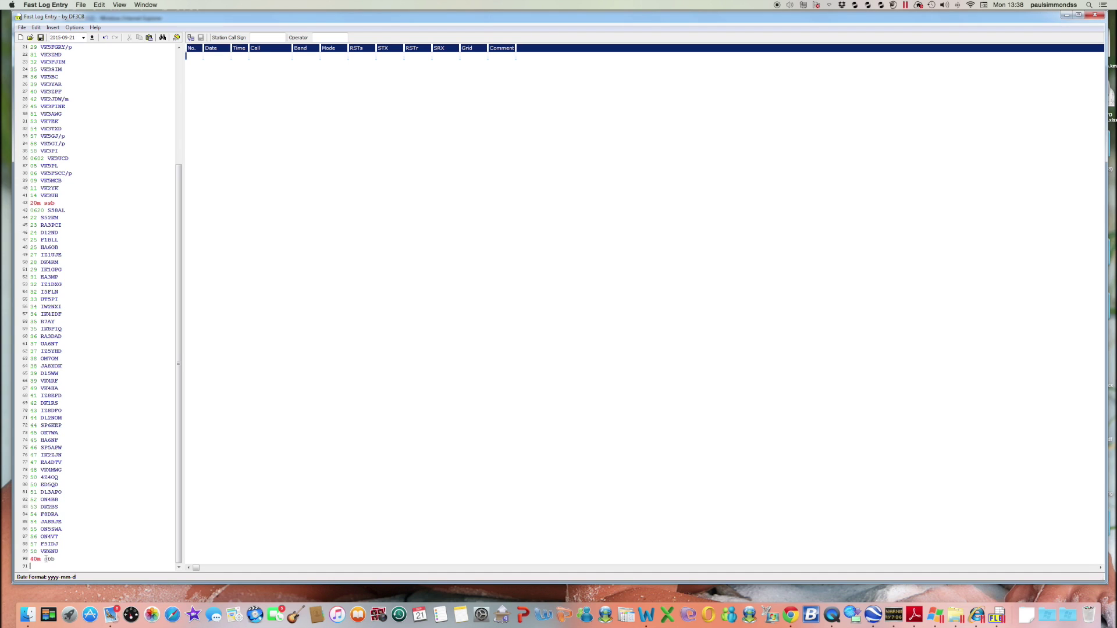
left_click_drag(46, 559, 54, 558)
type("ssb")
type("0711")
type("VK3ABM")
key("Return")
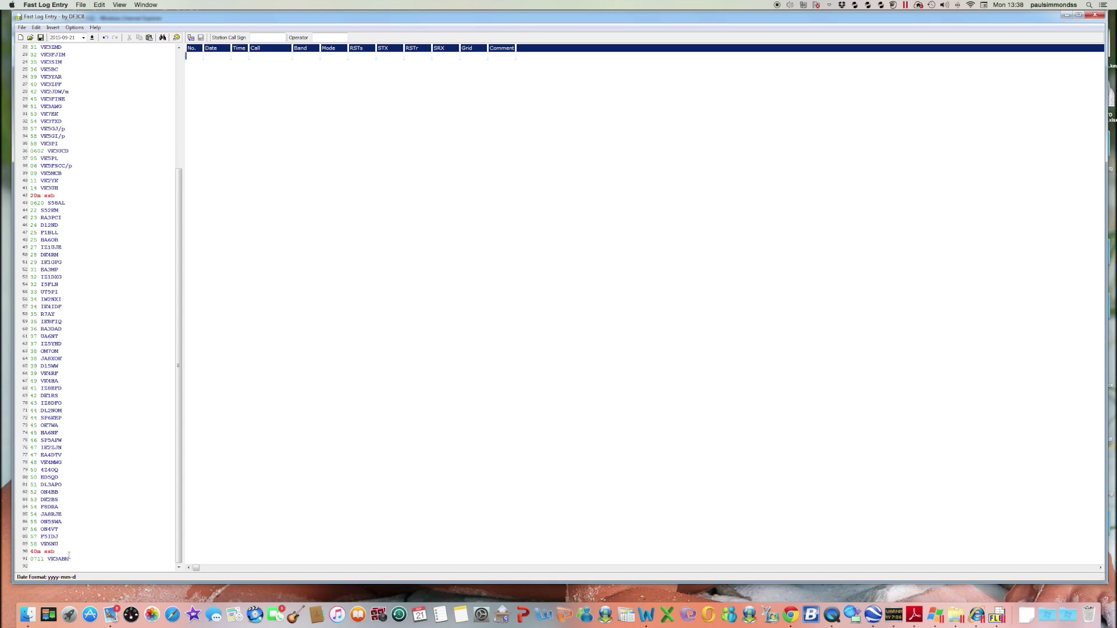
type("17 VK3PF/p")
key("Return")
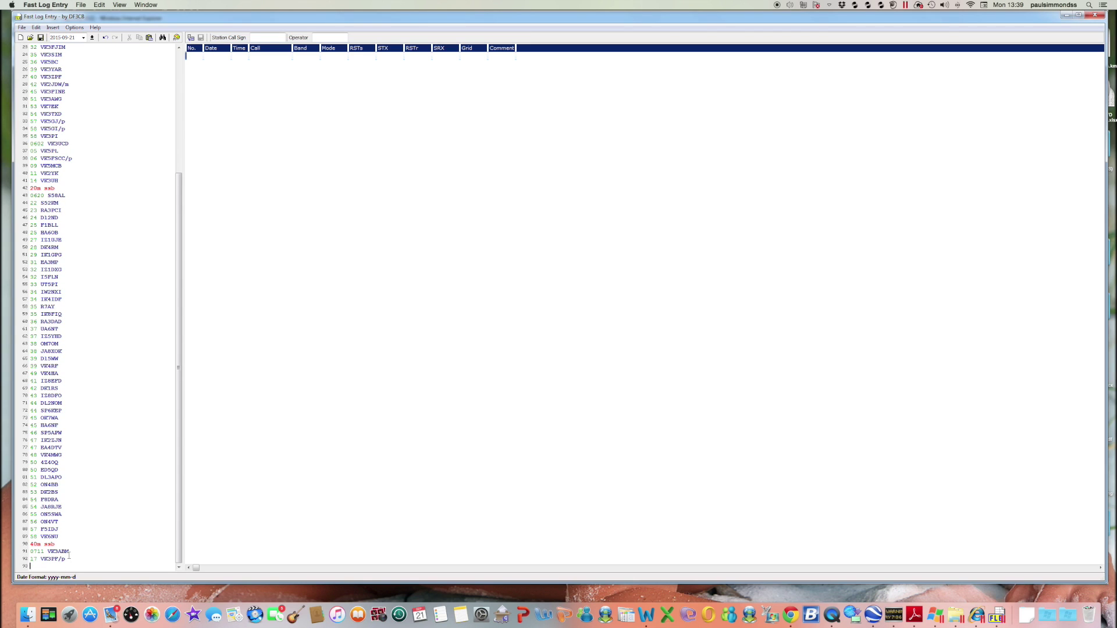
type("19 VK3YH/p")
key("Return")
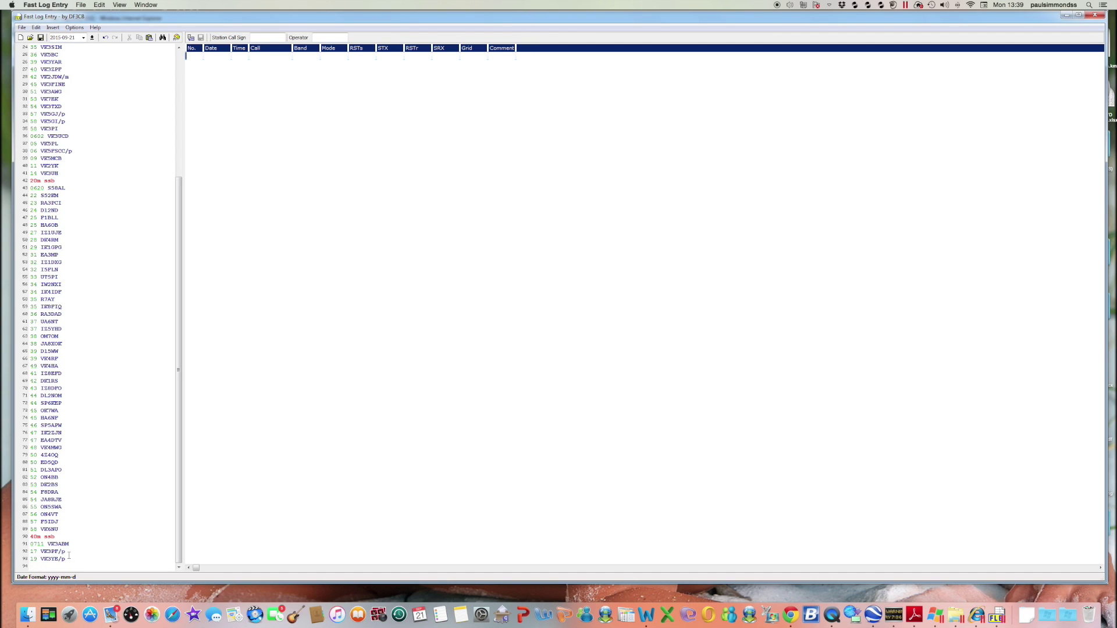
type("20 VK5PSKS/34")
key("Return")
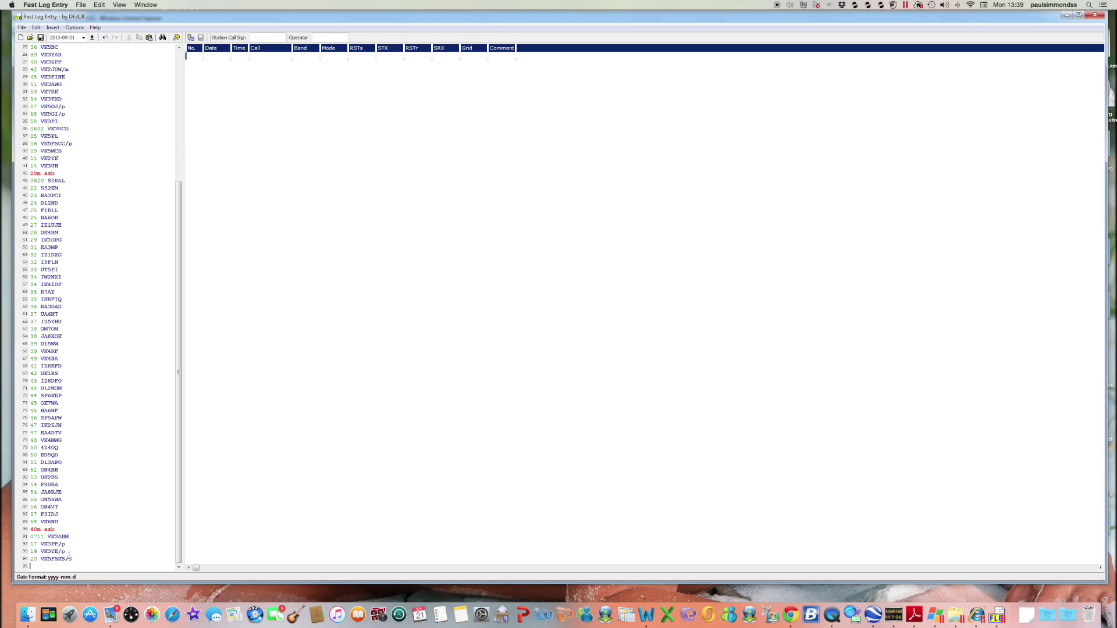
type("22 VK2AR")
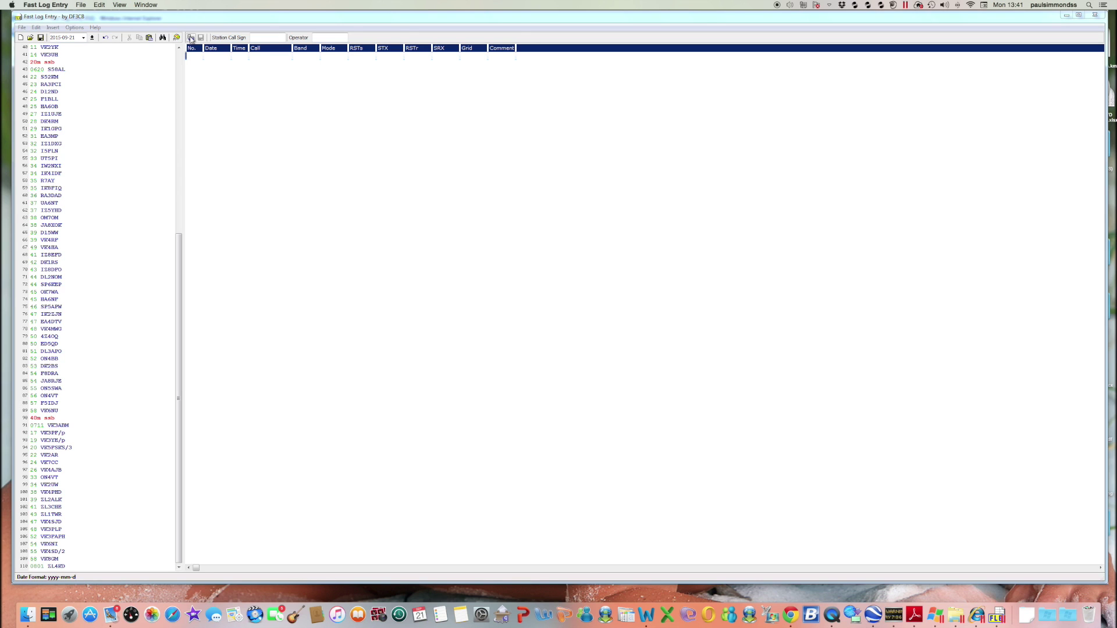
Populate the QSO table from the typed 110-line log text
left_click(191, 38)
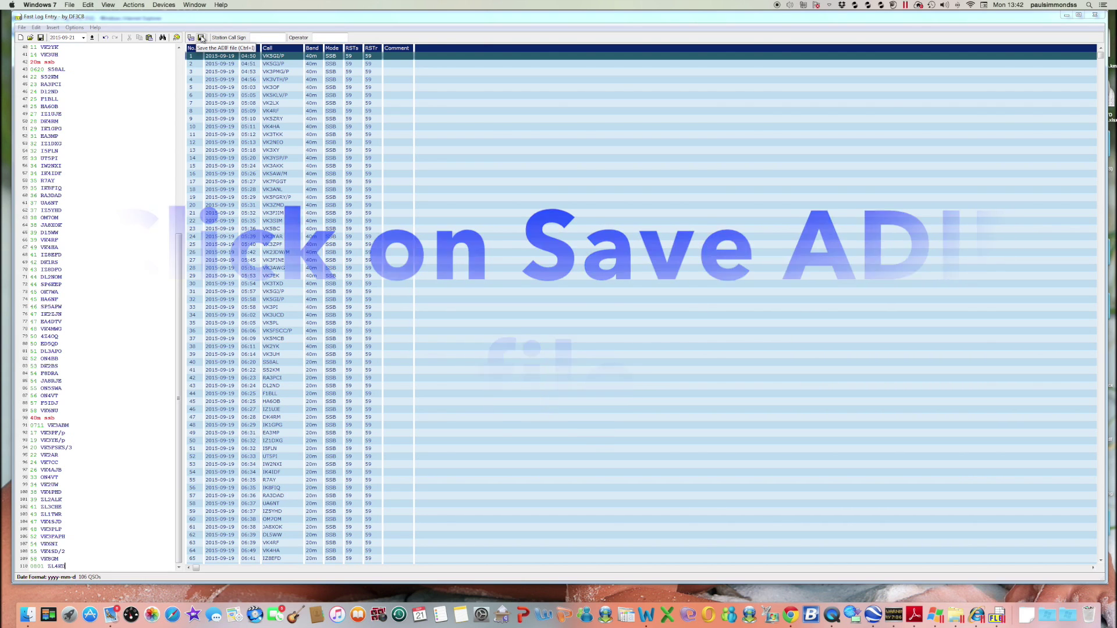
Update the log grid so the QSO table shows all 106 contacts
left_click(201, 38)
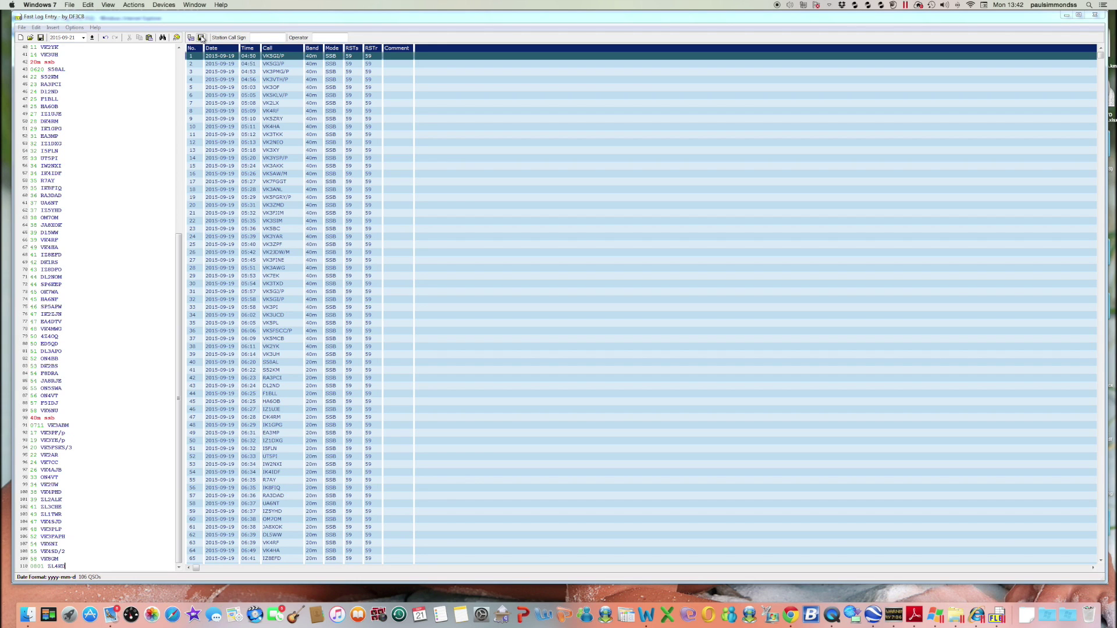
Start exporting the log as an ADIF (*.adi) file
left_click(202, 38)
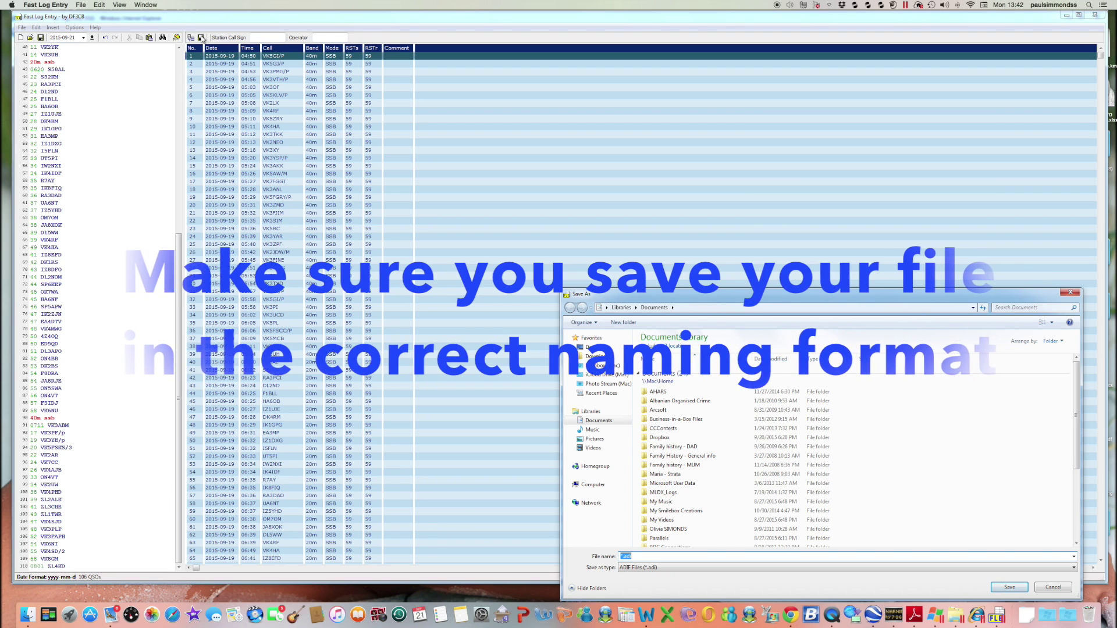
Save the ADIF log to the Desktop, named with the callsign@reference prefix and date
type("VK5PAS")
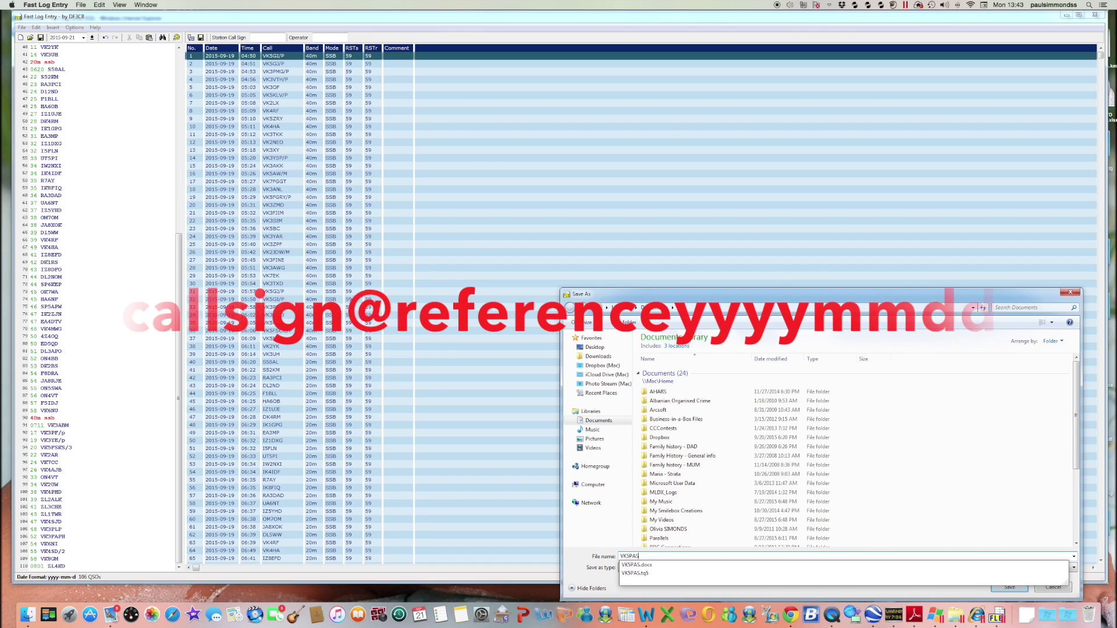
type("@")
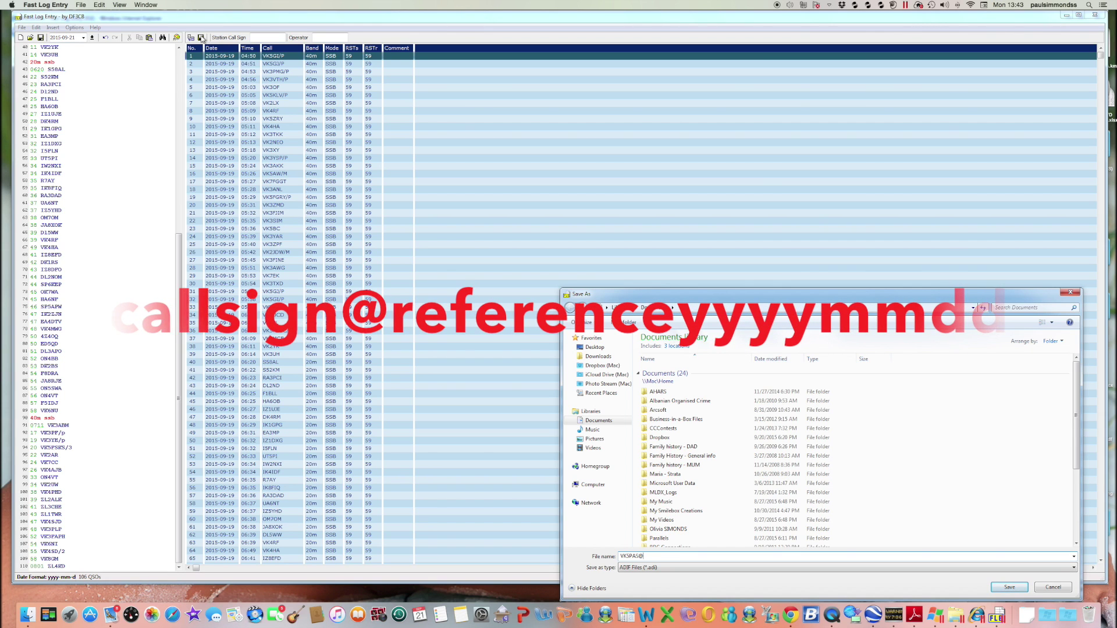
type("VKFF")
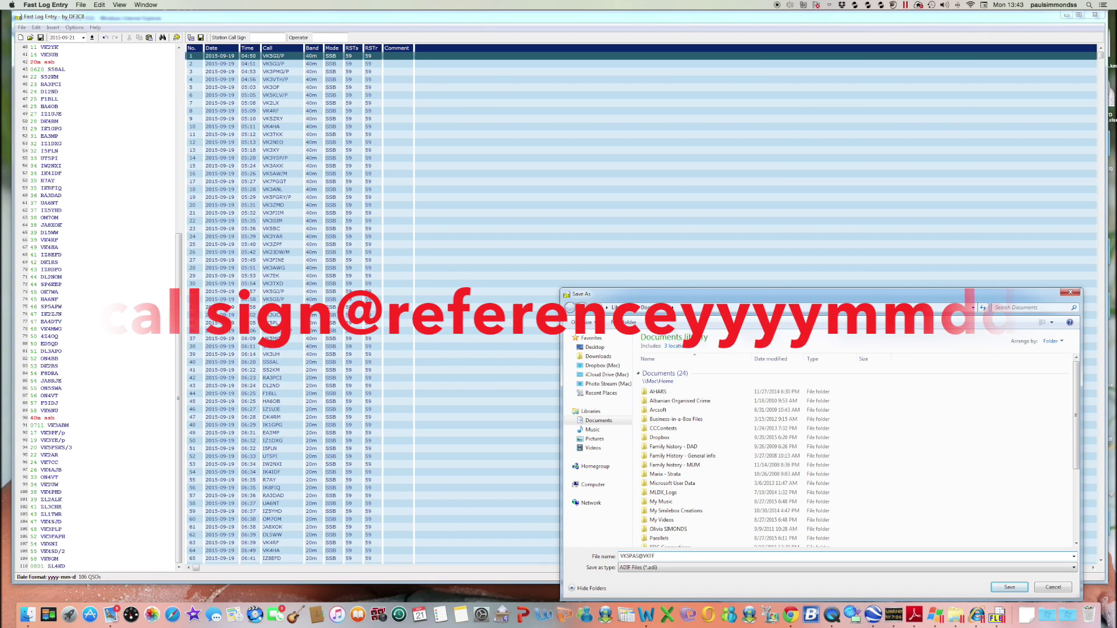
type("91920150919")
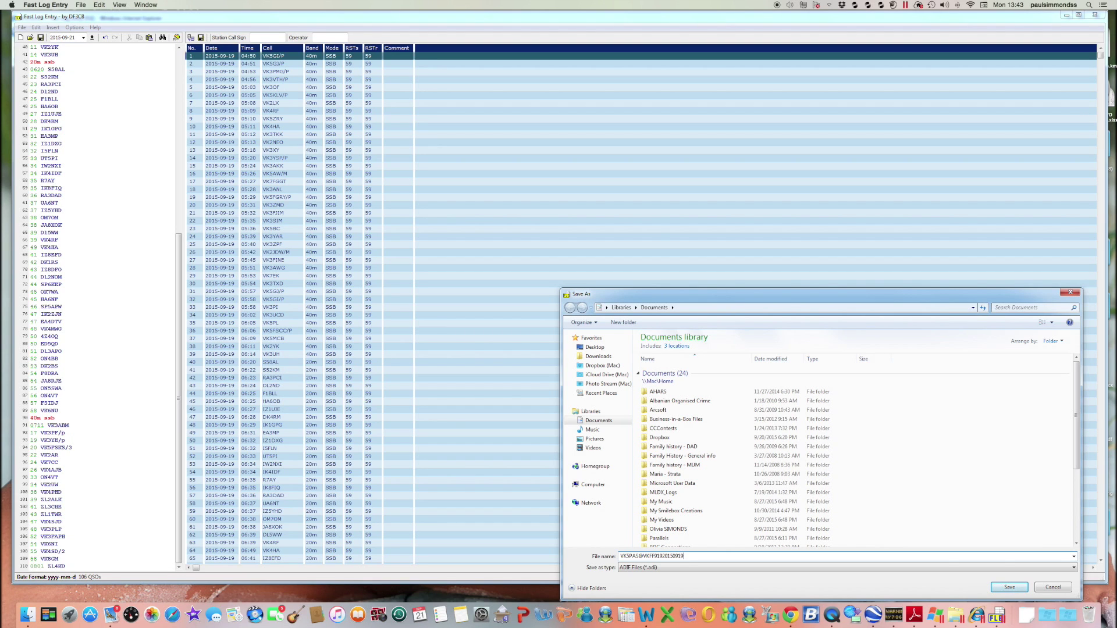
left_click(594, 347)
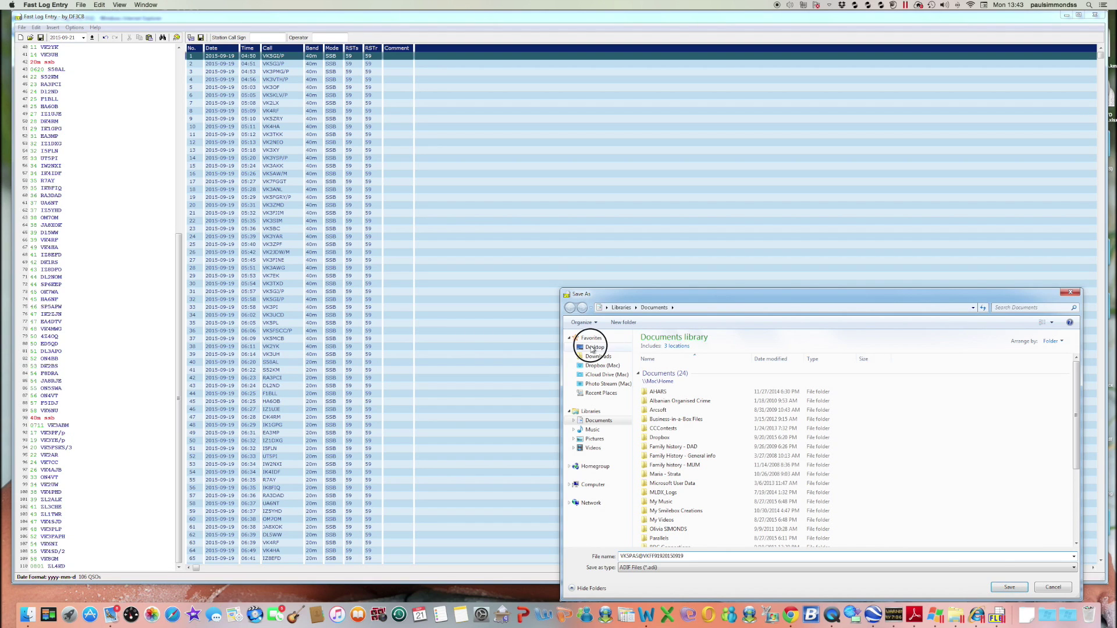
left_click(1018, 591)
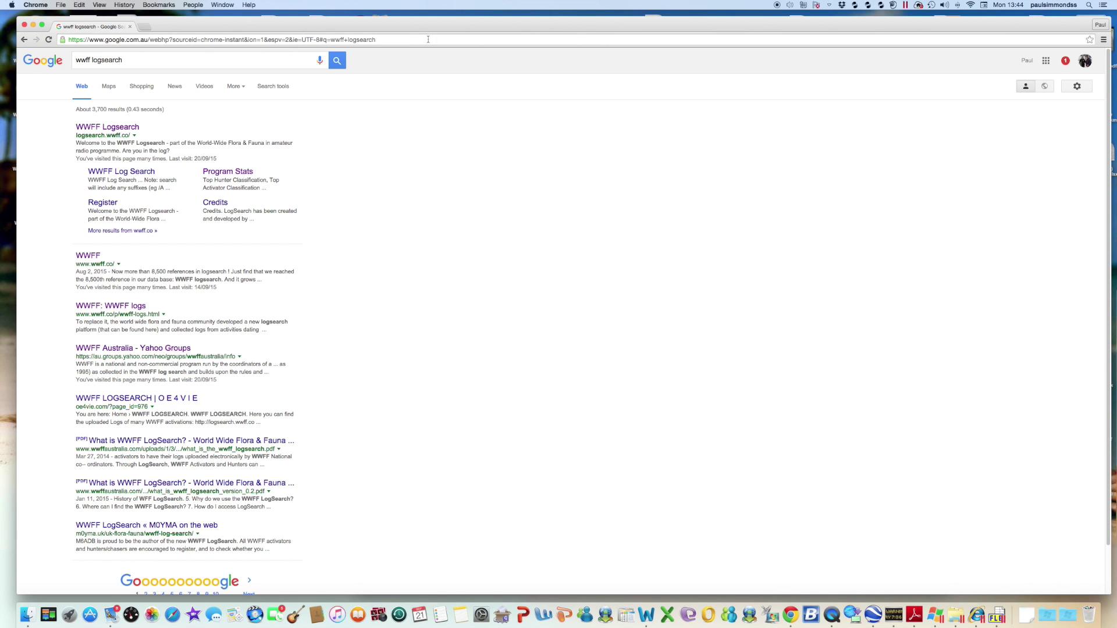
Open the WWFF Logsearch site from the Google results and go to its log upload page
left_click_drag(409, 28, 401, 25)
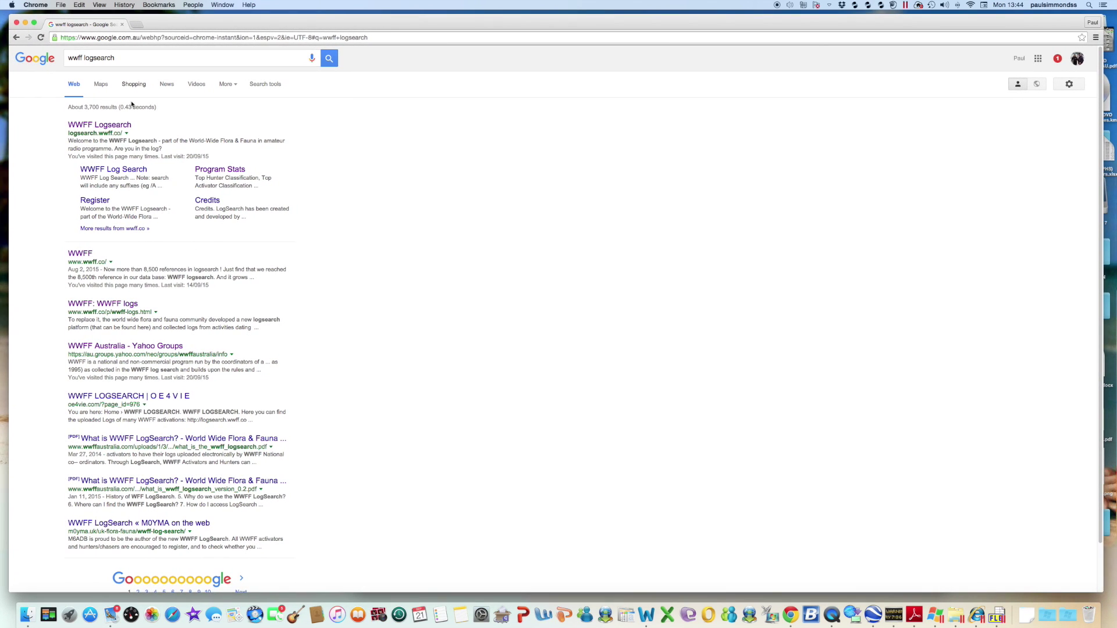
left_click(111, 125)
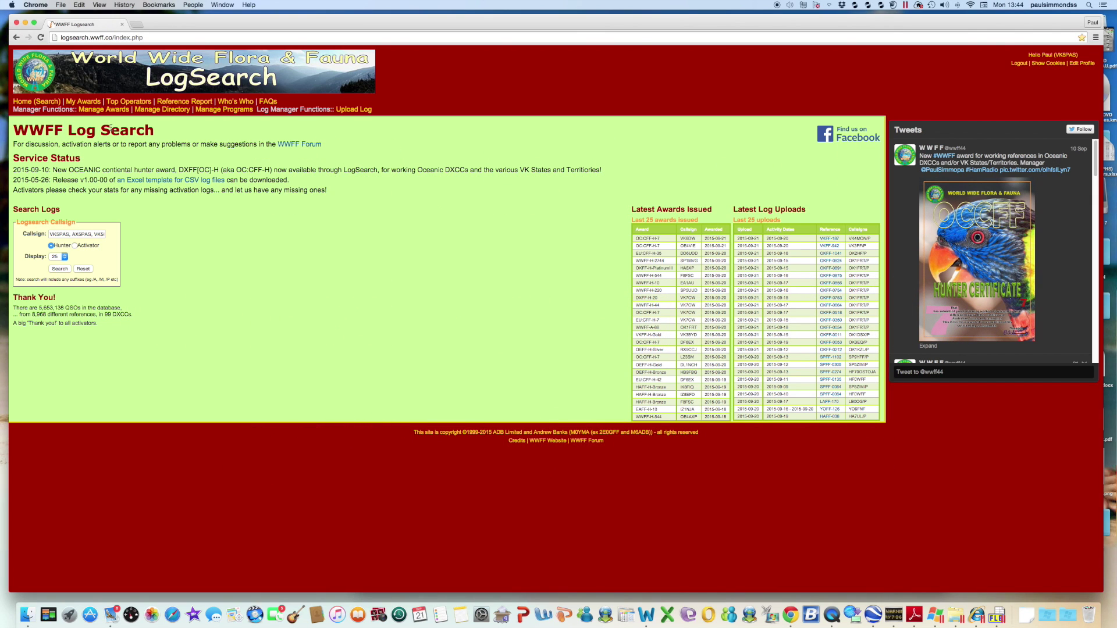
left_click(361, 111)
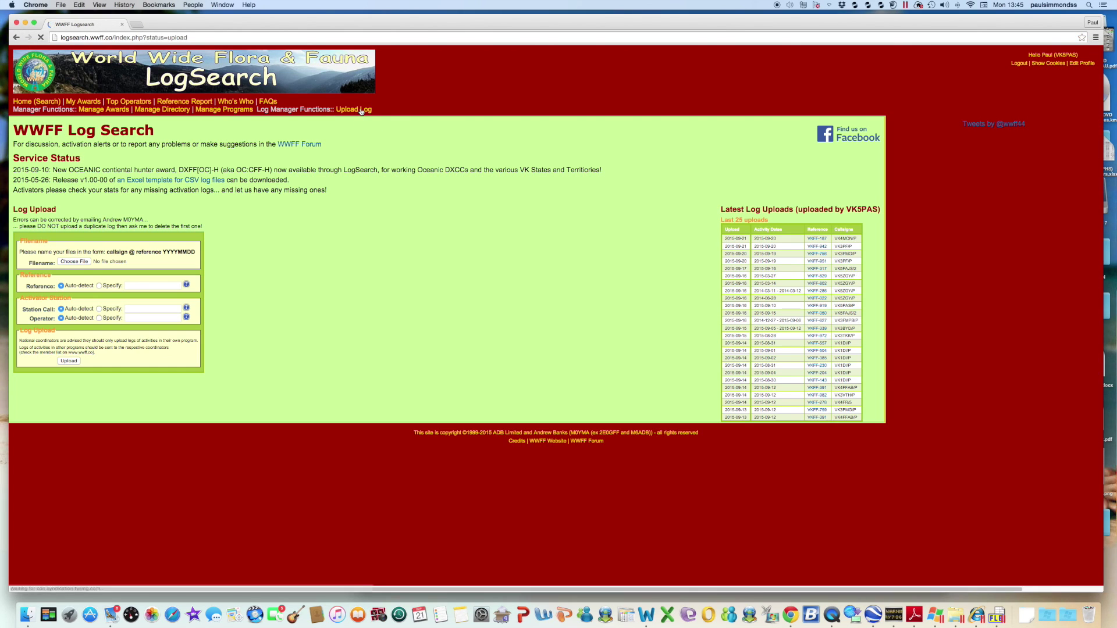
Attach the VKFF-919 ADIF log file from the Desktop to the upload form
left_click(80, 263)
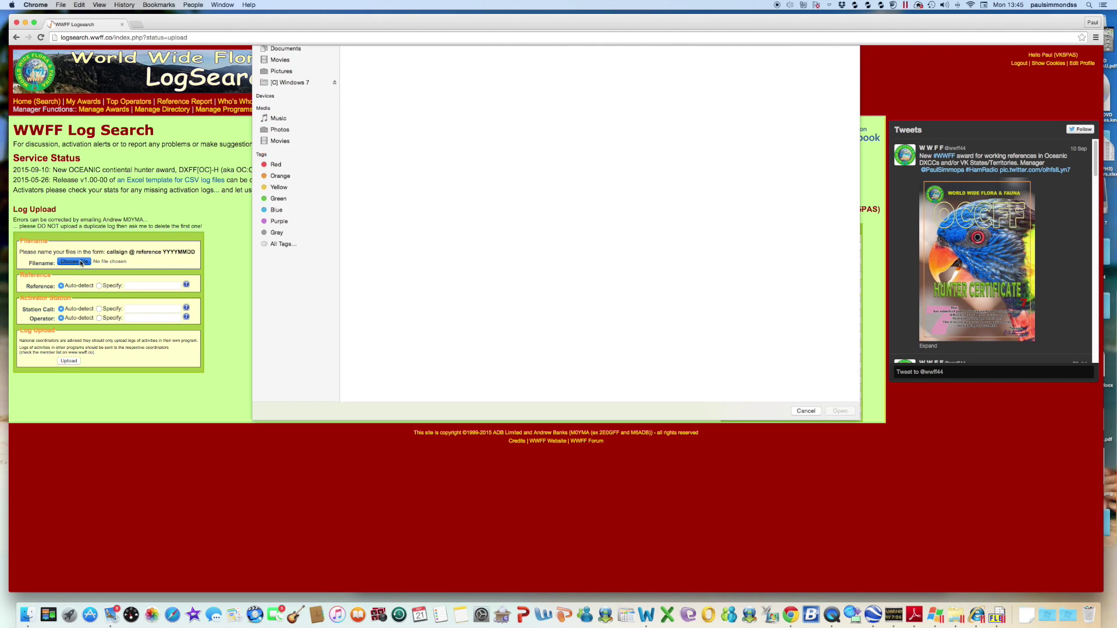
scroll(522, 330, "down", 20)
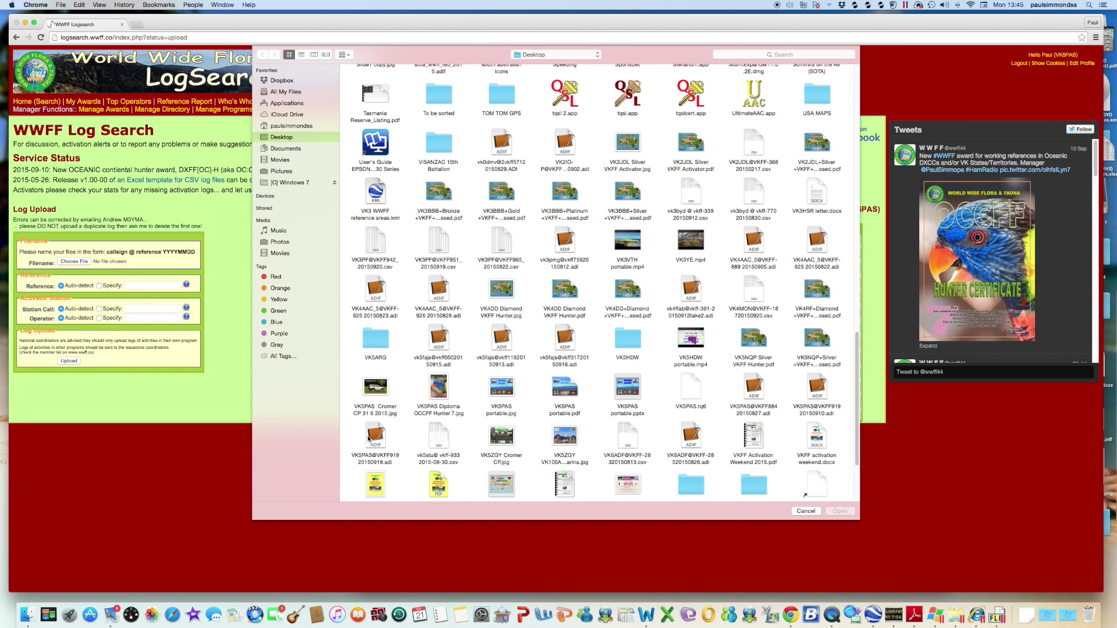
left_click(368, 440)
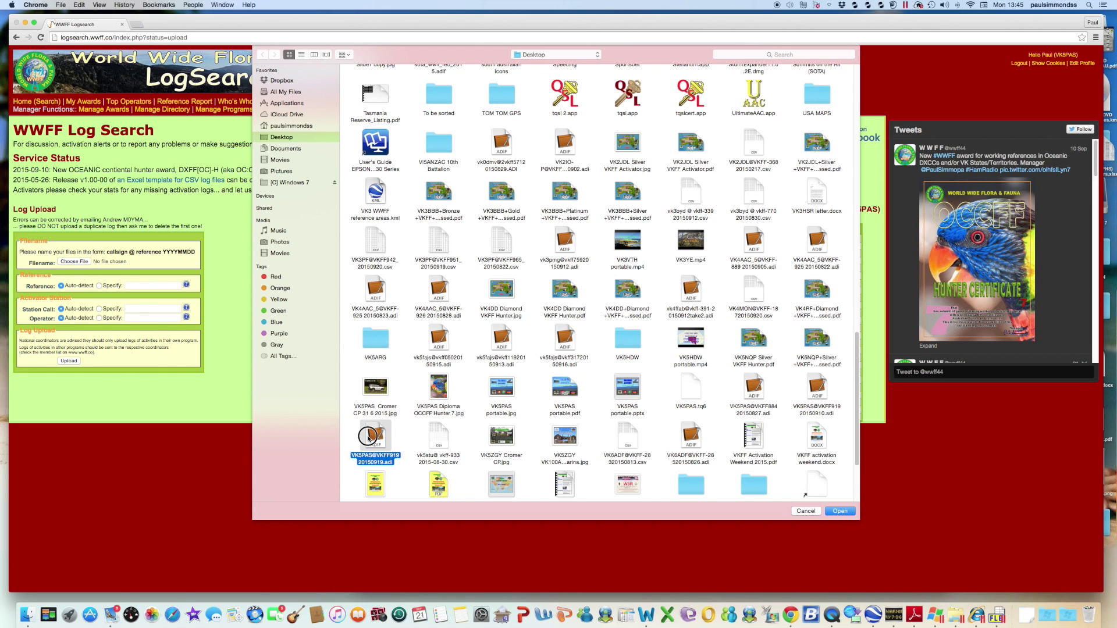
left_click(838, 511)
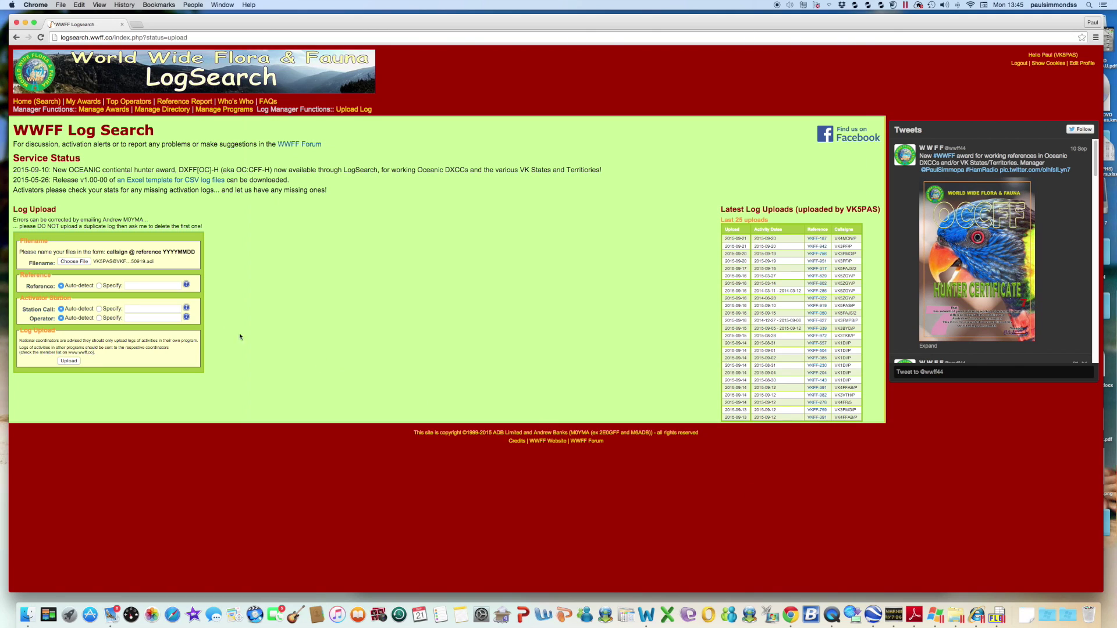
Specify the upload's park reference as VKFF-919
left_click(99, 285)
left_click(143, 286)
type("VKFF")
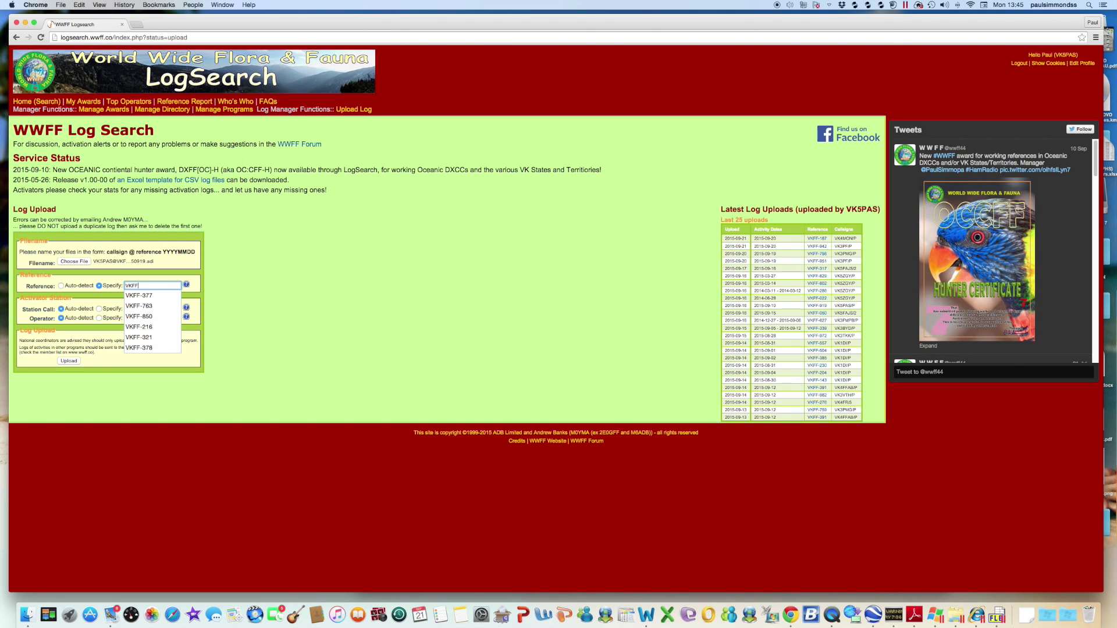
type("-919")
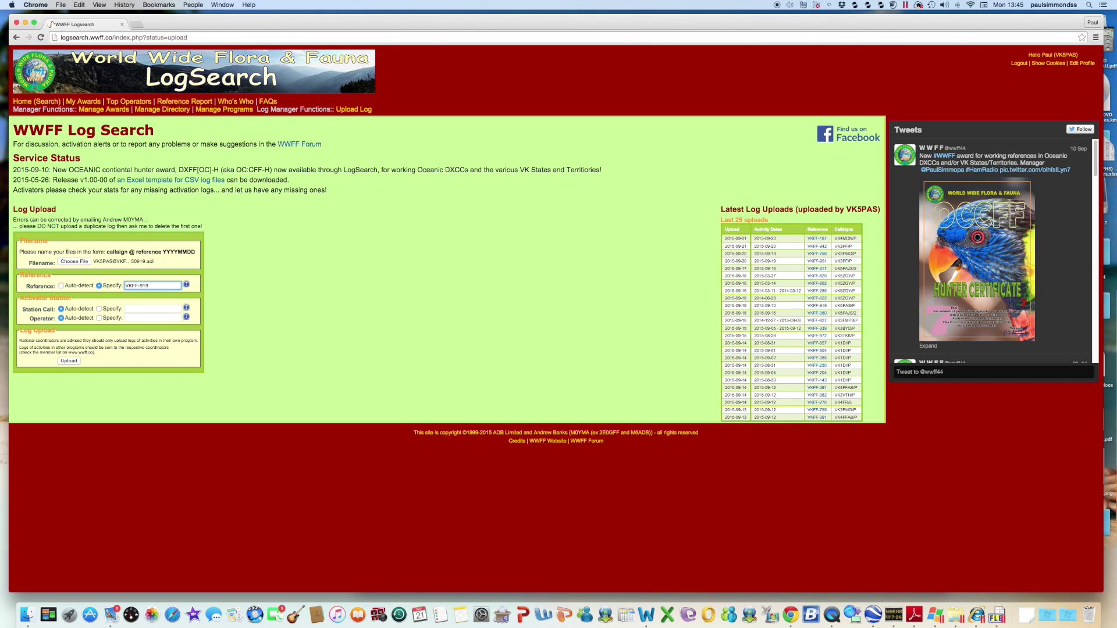
Specify the station call as the activator's portable callsign and upload the log
left_click(99, 309)
left_click(139, 308)
type("VK")
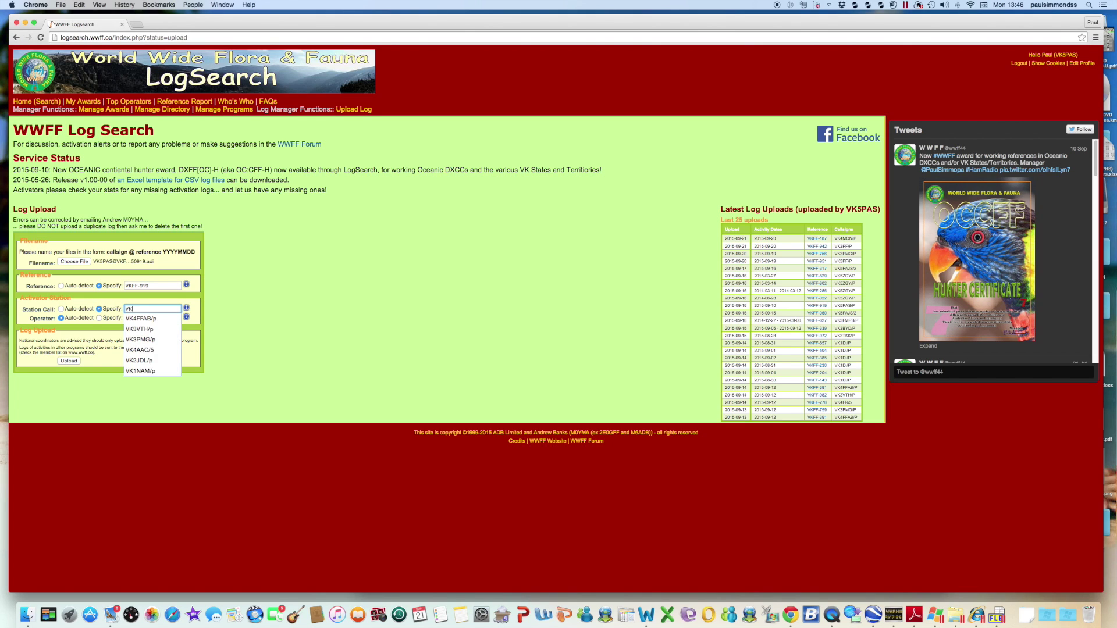
type("5PAS/p")
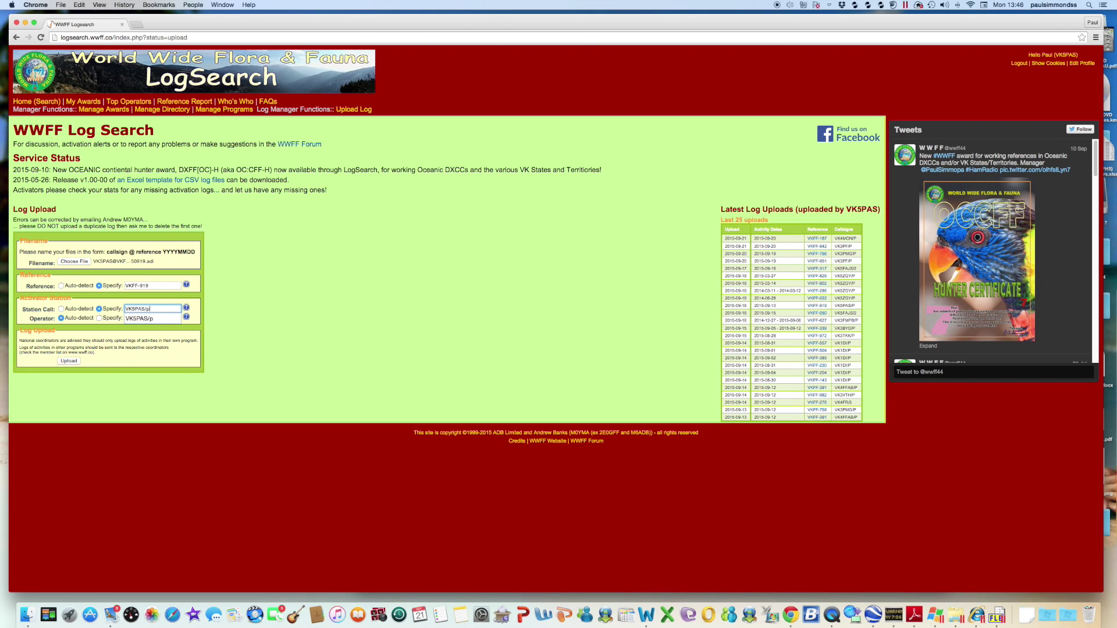
key("Tab")
left_click(61, 309)
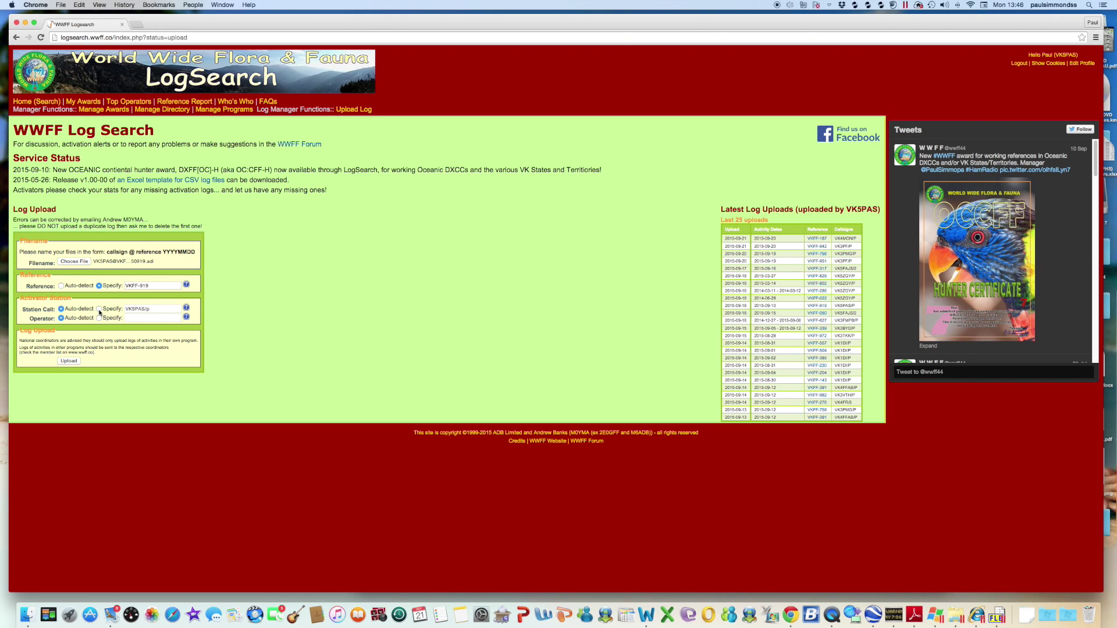
left_click(99, 310)
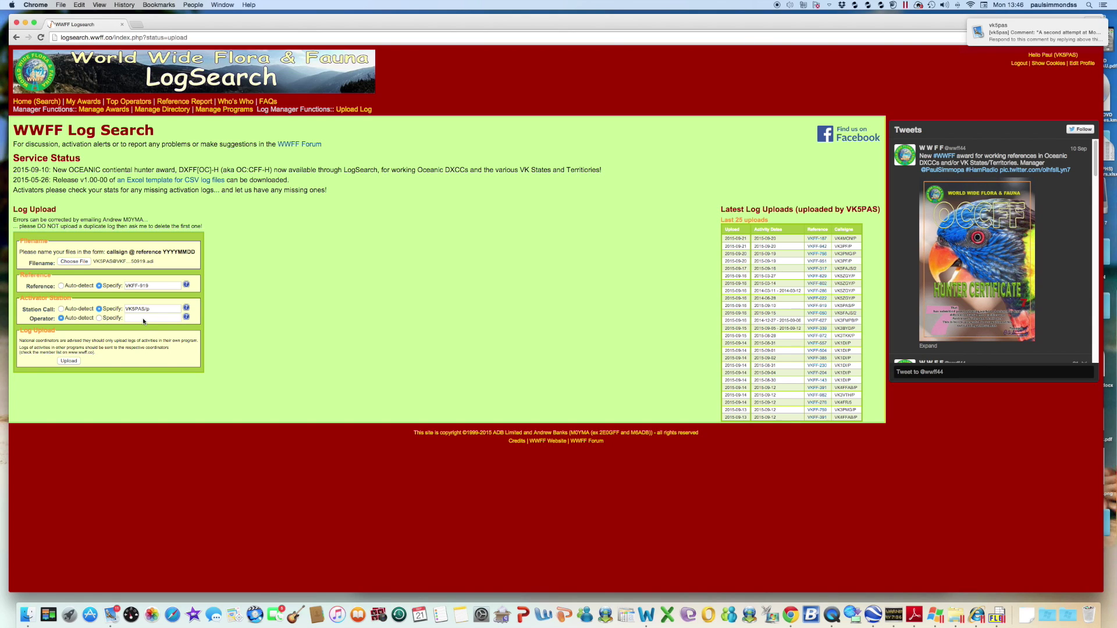
left_click(67, 362)
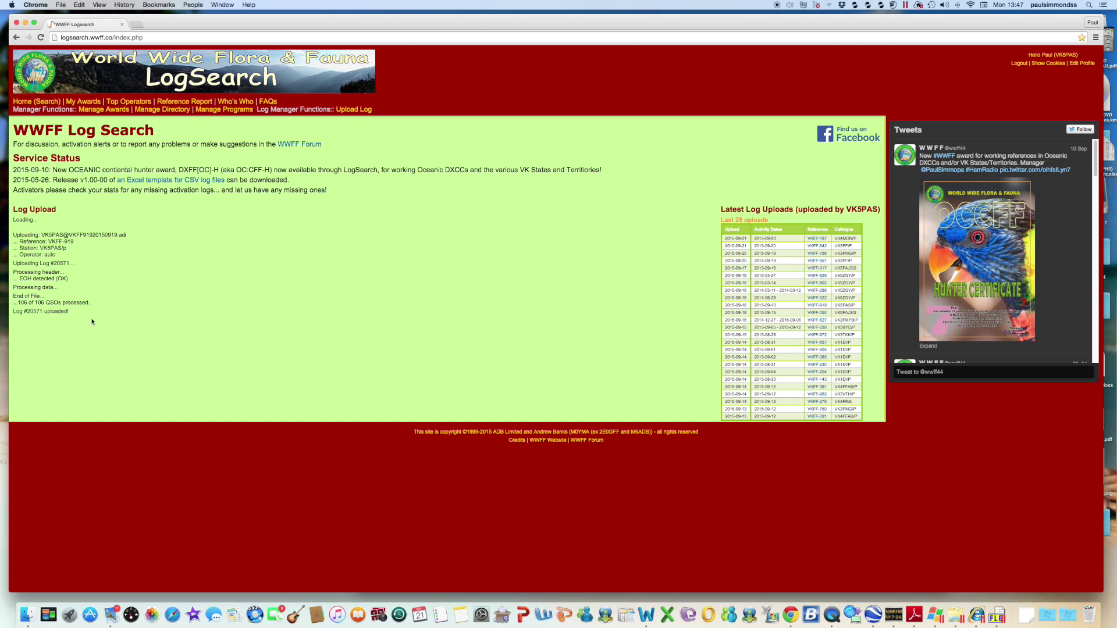
Highlight the '106 of 106 QSOs processed' line in the upload report
left_click_drag(93, 303, 5, 304)
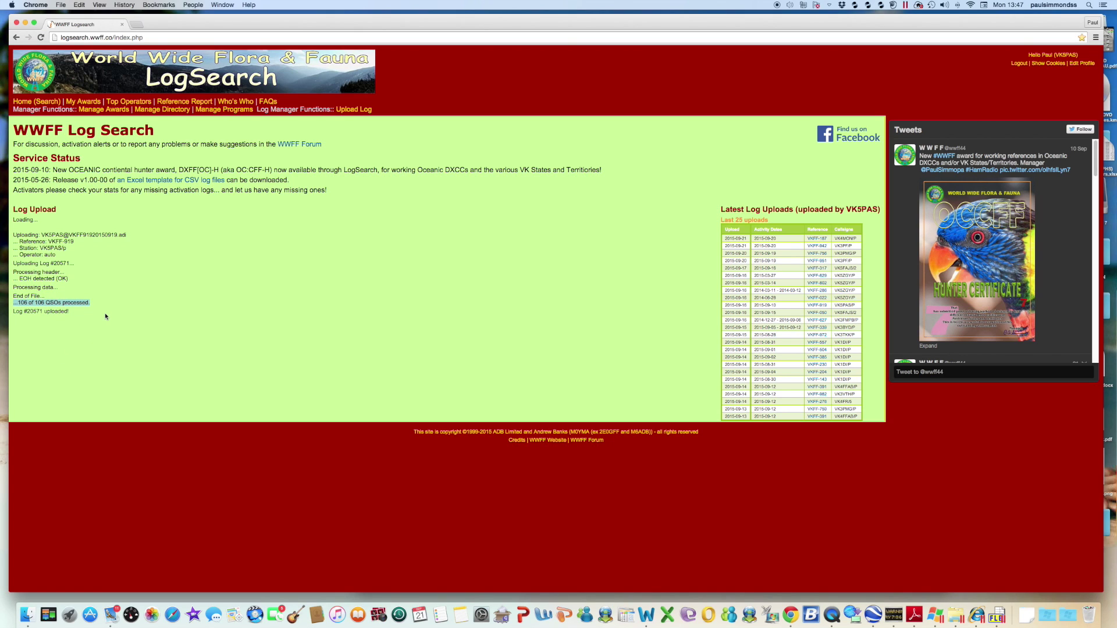